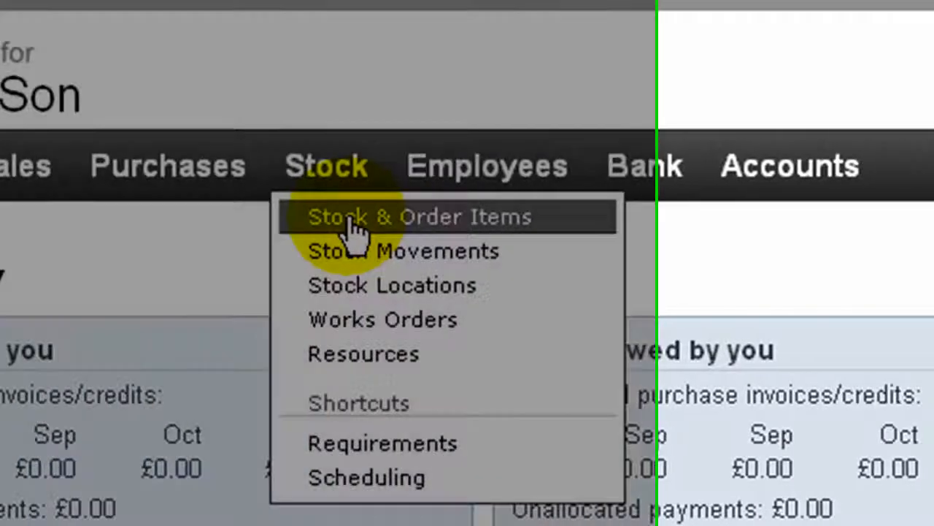
# - Start a new item in Stock & Order Items with the item type Stock Item
pyautogui.click(462, 220)
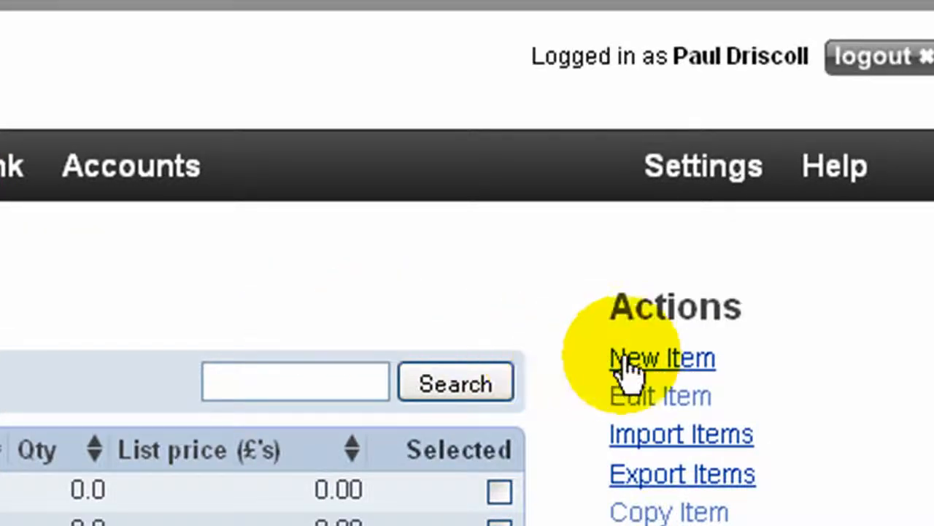
pyautogui.click(650, 361)
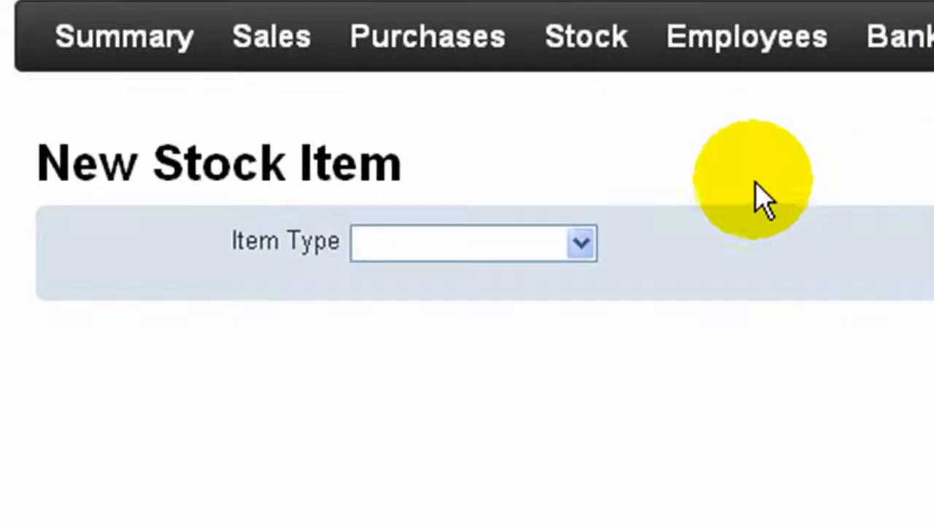
pyautogui.click(582, 244)
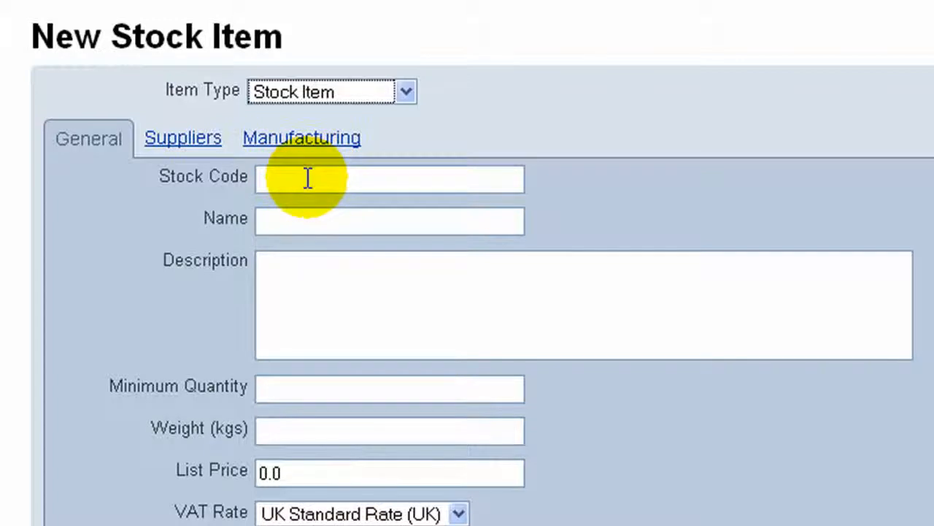
# - Enter stock code FPA12AL, name "Frying Pan 12ins Aluminium" and description "12 inch Frying Pan in Aluminium"
pyautogui.click(308, 179)
pyautogui.write('FPA12AL')
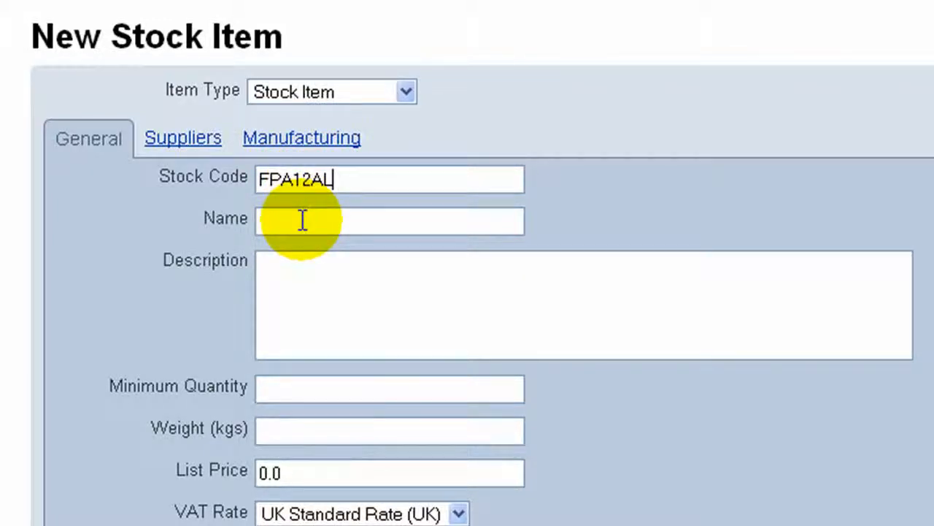
pyautogui.click(302, 219)
pyautogui.write('Frying Pan 12ins Aluminium')
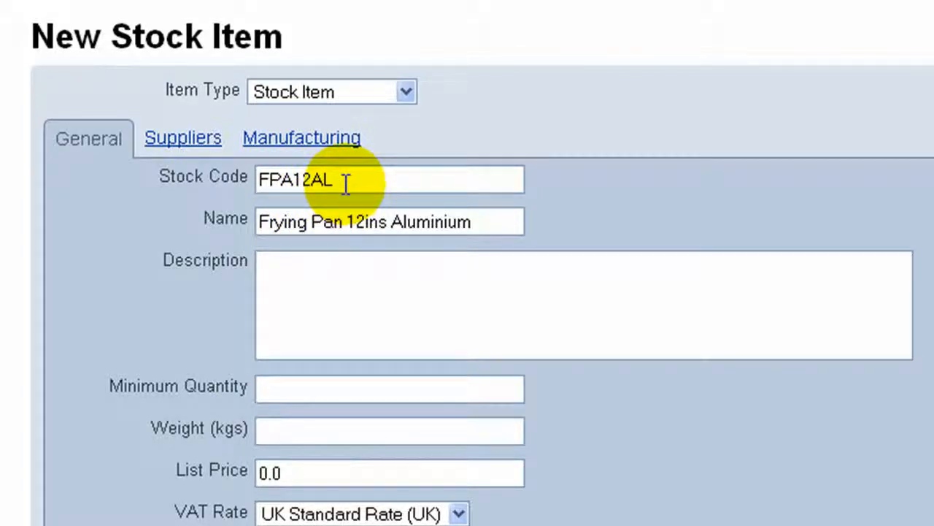
pyautogui.click(304, 269)
pyautogui.write('12 inch Frying Pan in Aluminium')
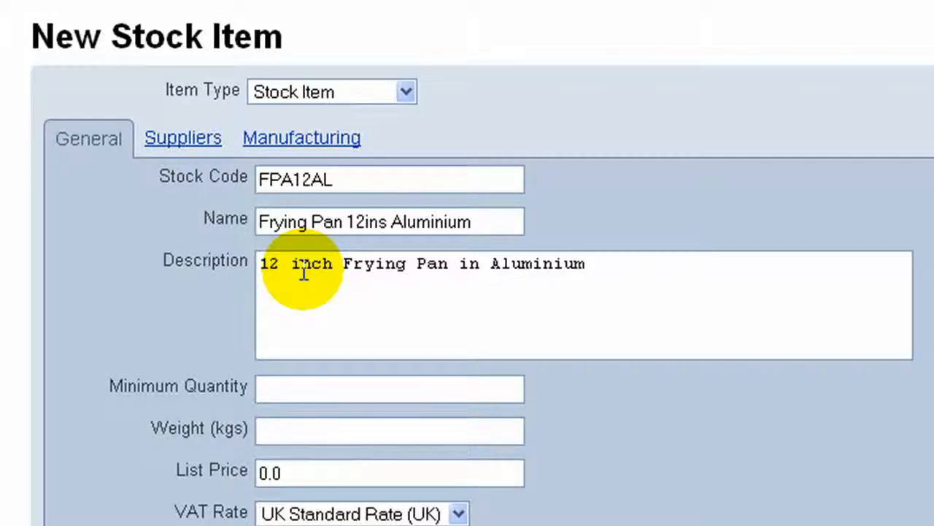
# - Set the minimum quantity to 500, weight to 7.5 kg, list price to 6.38 and VAT rate to UK Standard Rate (UK)
pyautogui.click(295, 385)
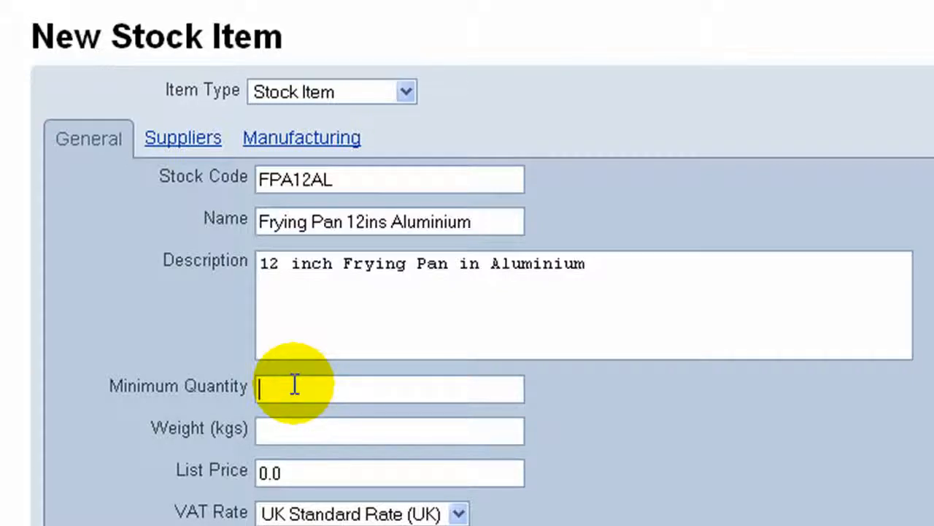
pyautogui.write('500')
pyautogui.click(291, 434)
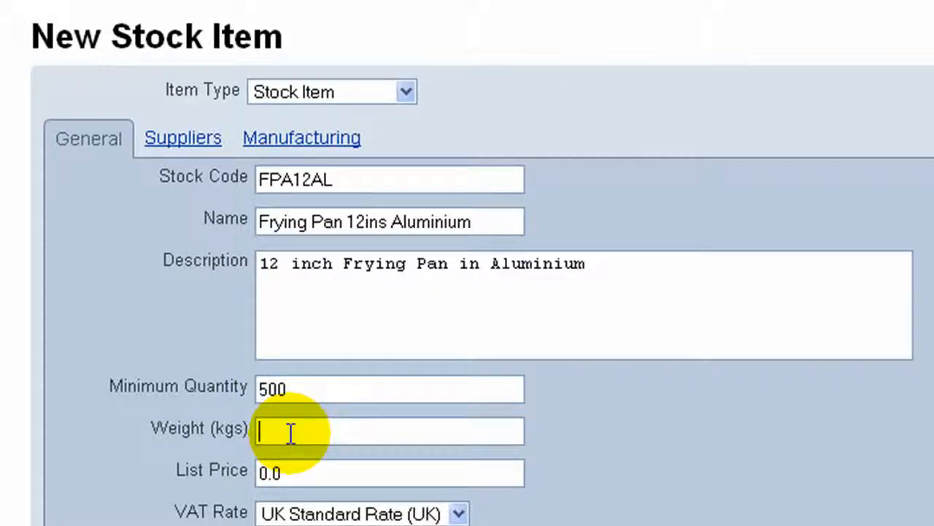
pyautogui.write('7.5')
pyautogui.click(294, 474)
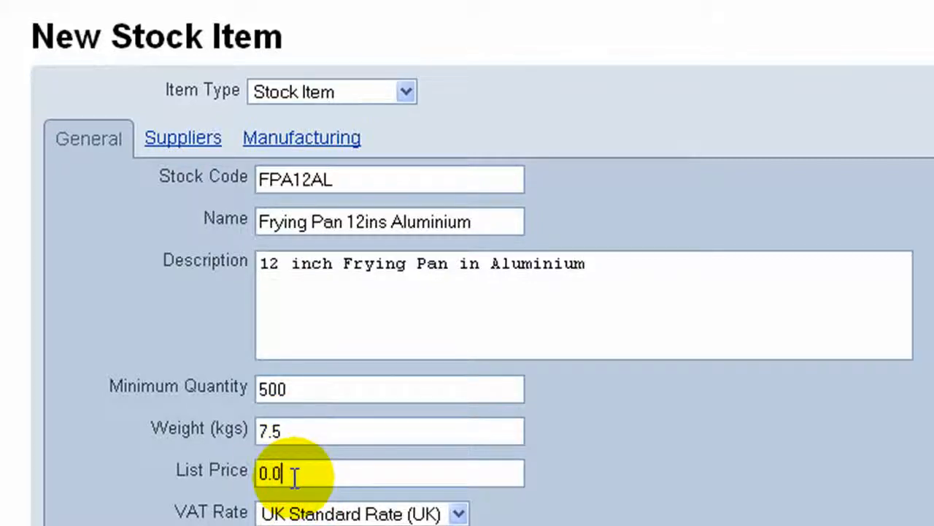
pyautogui.moveTo(294, 474); pyautogui.dragTo(232, 469)
pyautogui.write('6.38')
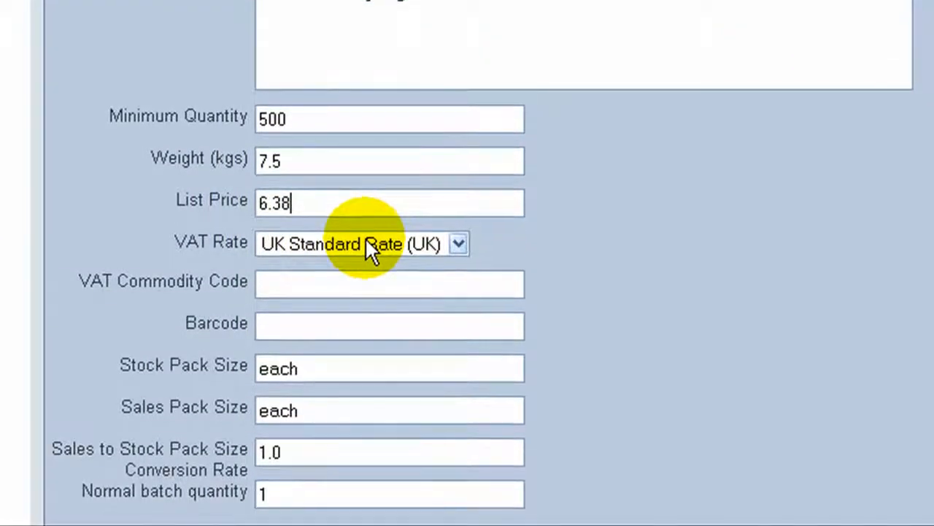
pyautogui.click(369, 287)
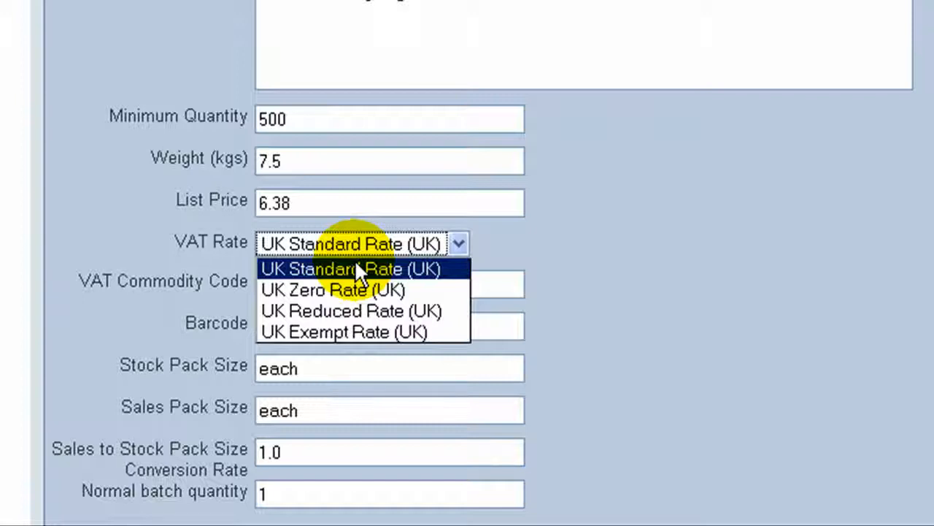
pyautogui.click(356, 264)
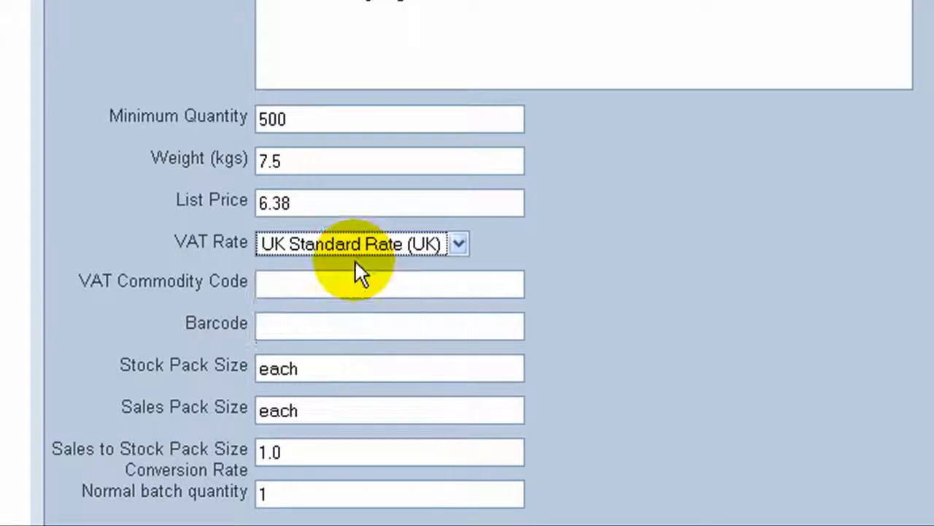
pyautogui.click(304, 281)
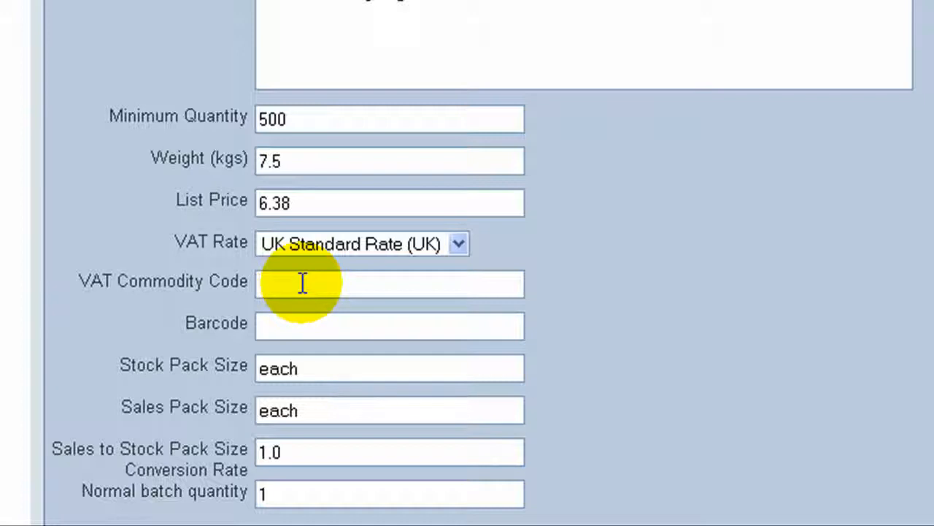
pyautogui.click(275, 325)
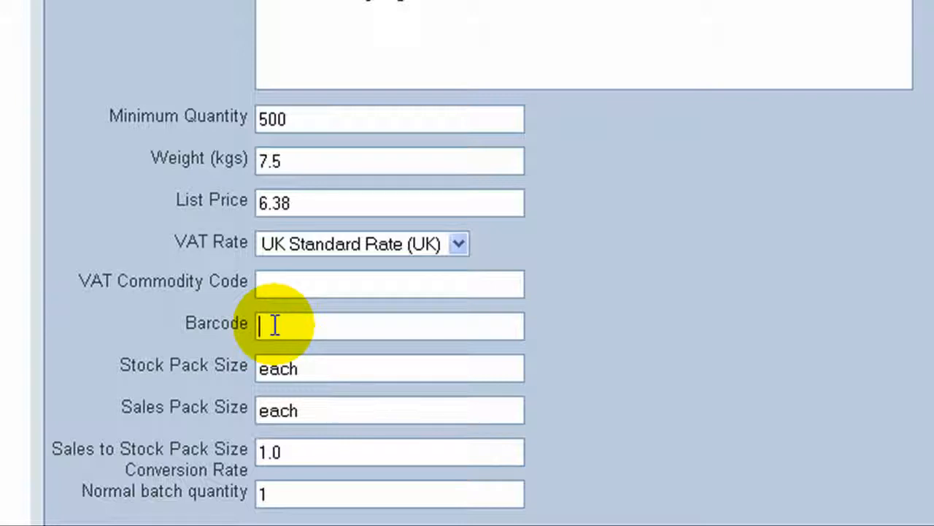
pyautogui.click(311, 367)
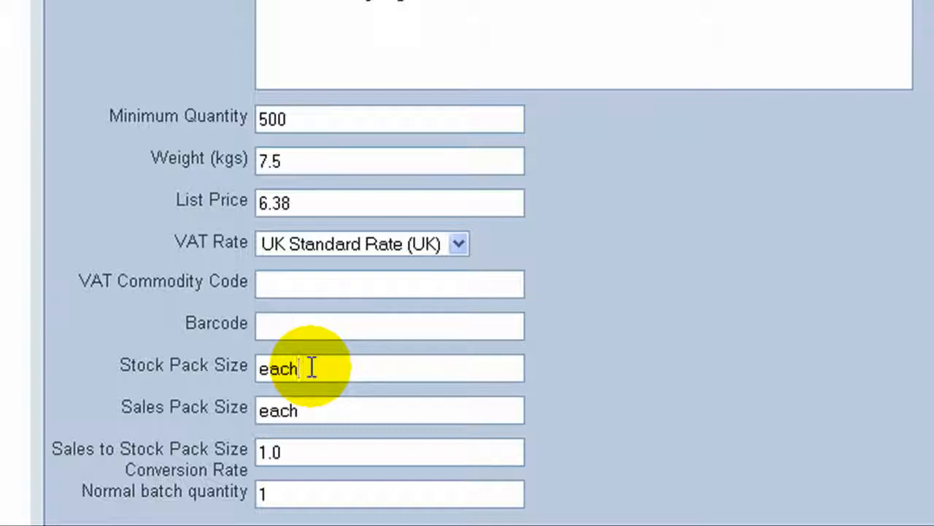
pyautogui.click(312, 412)
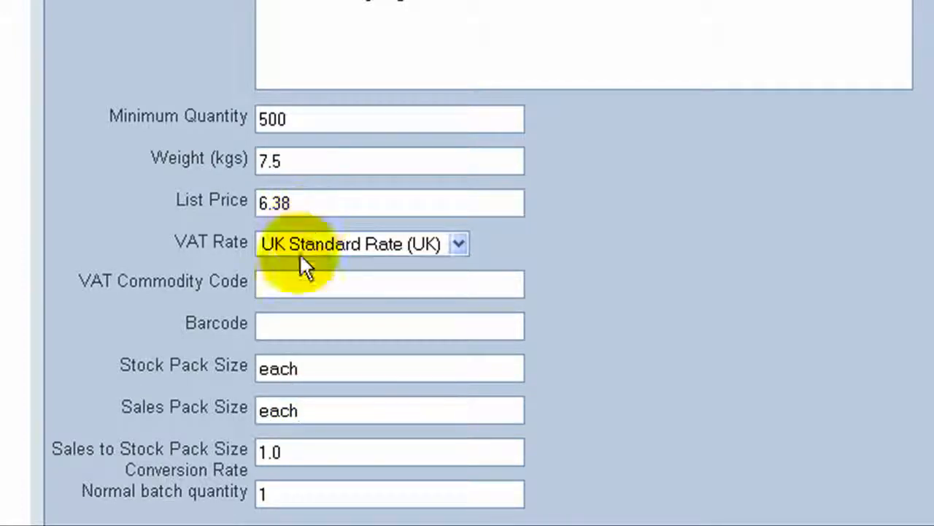
# - Set the normal batch quantity to 1000 and mark the item as manufactured
pyautogui.click(297, 453)
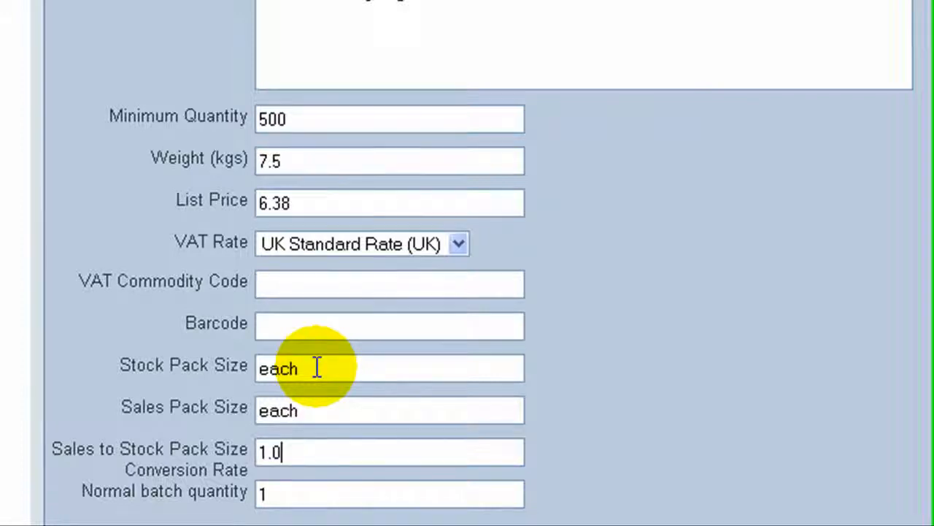
pyautogui.press('Tab')
pyautogui.write('1000')
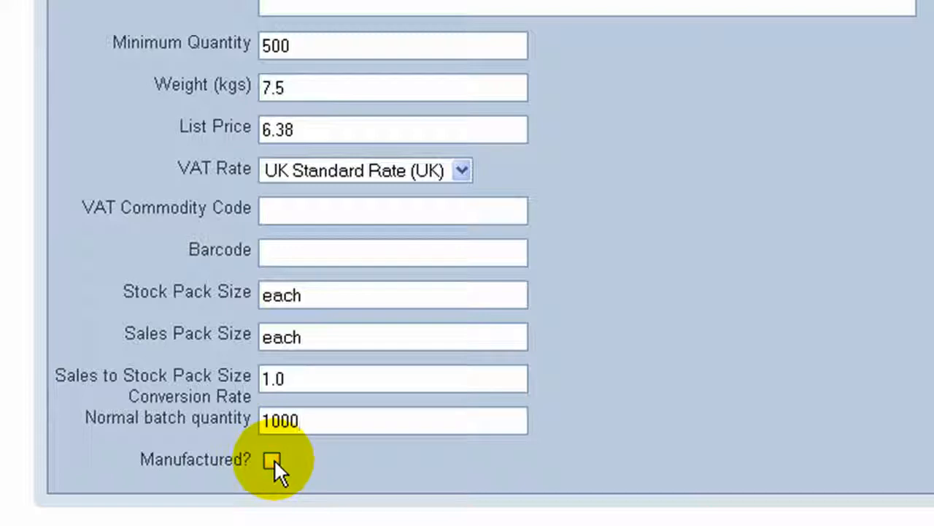
pyautogui.click(274, 460)
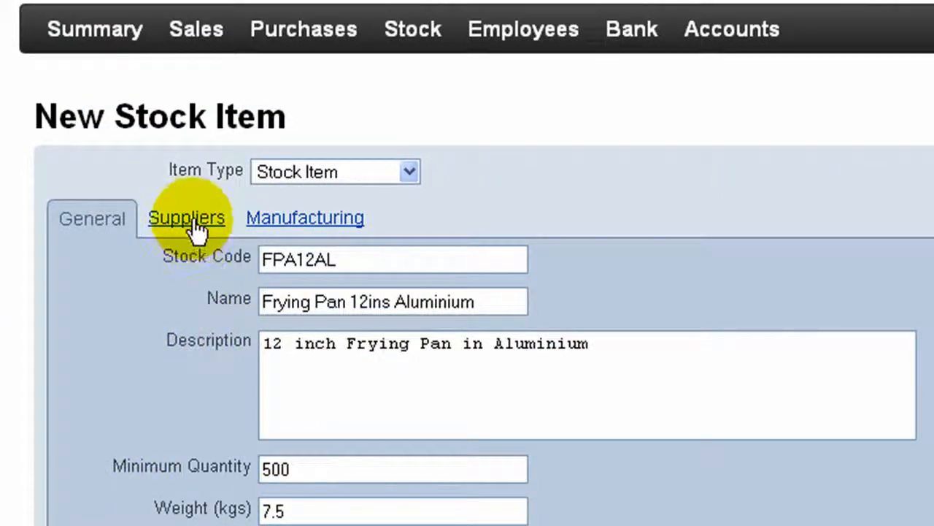
# - Choose Worcester Steel Stockholders Limited as the preferred supplier with reference 63777356
pyautogui.click(195, 223)
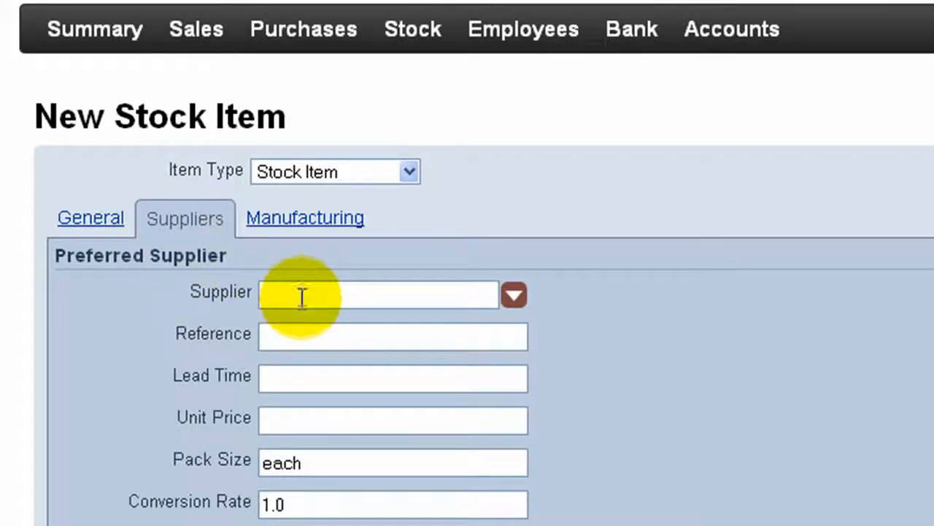
pyautogui.click(301, 297)
pyautogui.write('worce')
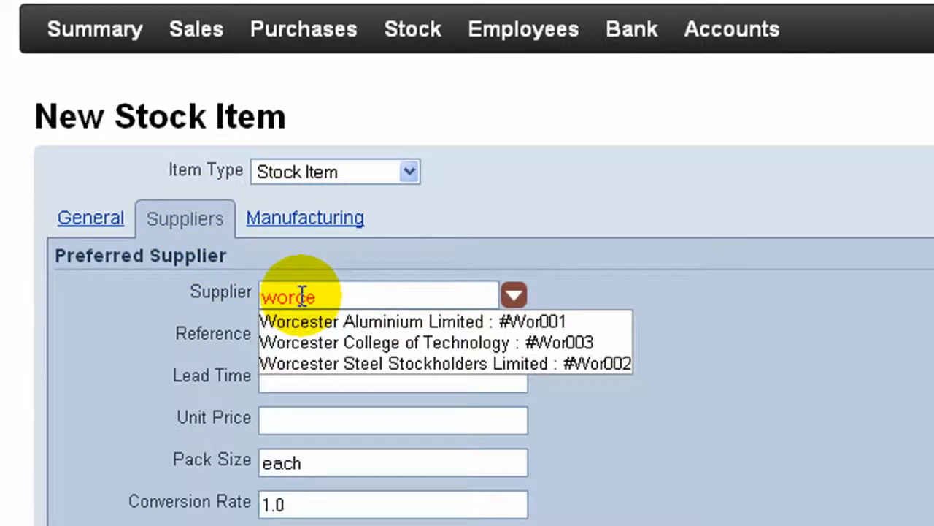
pyautogui.click(332, 364)
pyautogui.click(327, 338)
pyautogui.write('637')
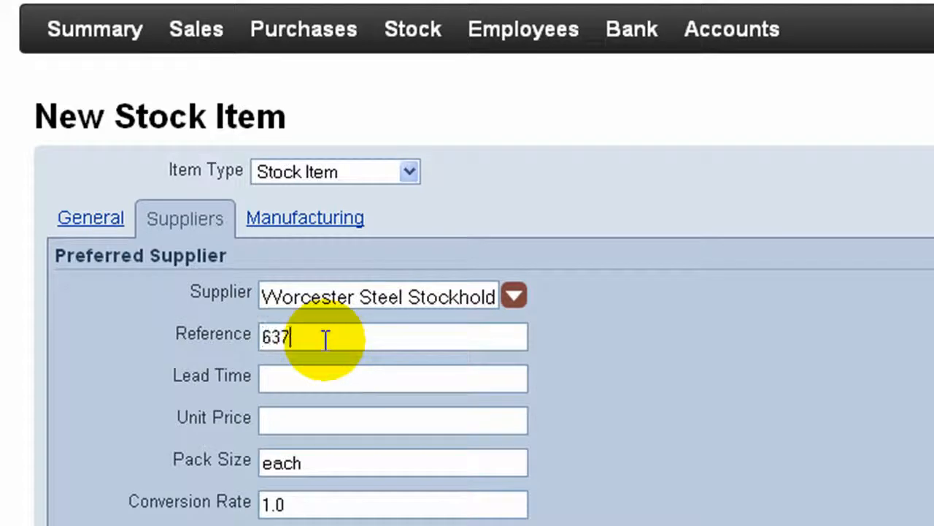
pyautogui.write('77356')
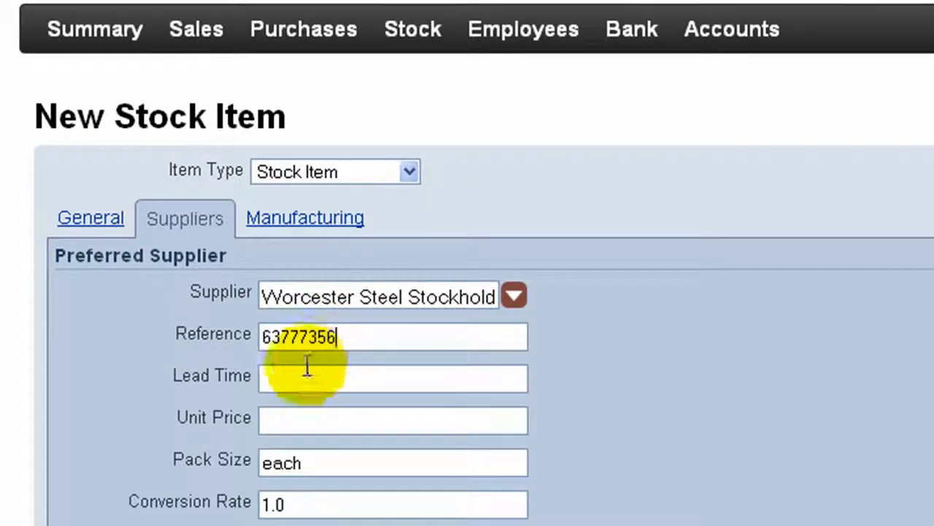
# - Set the preferred supplier's lead time to 5 and unit price to 3.44
pyautogui.click(307, 372)
pyautogui.write('5')
pyautogui.click(288, 418)
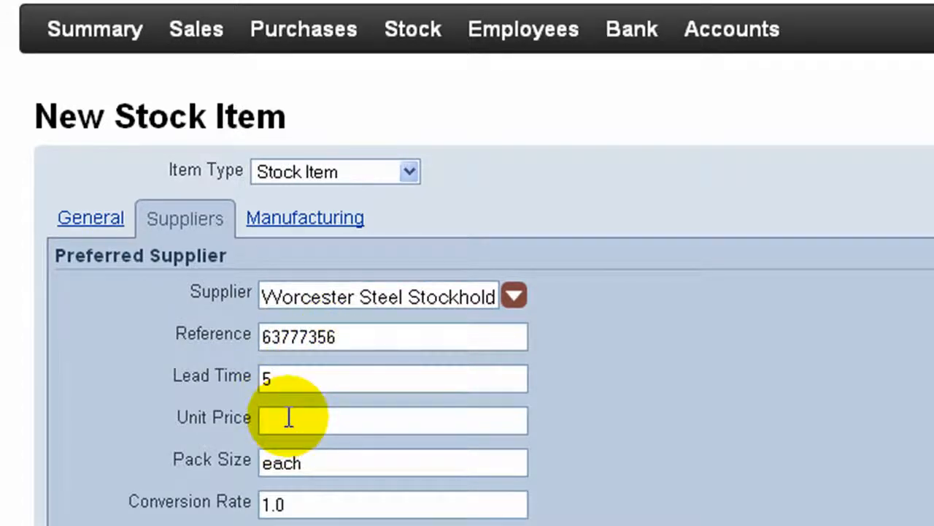
pyautogui.write('3.44')
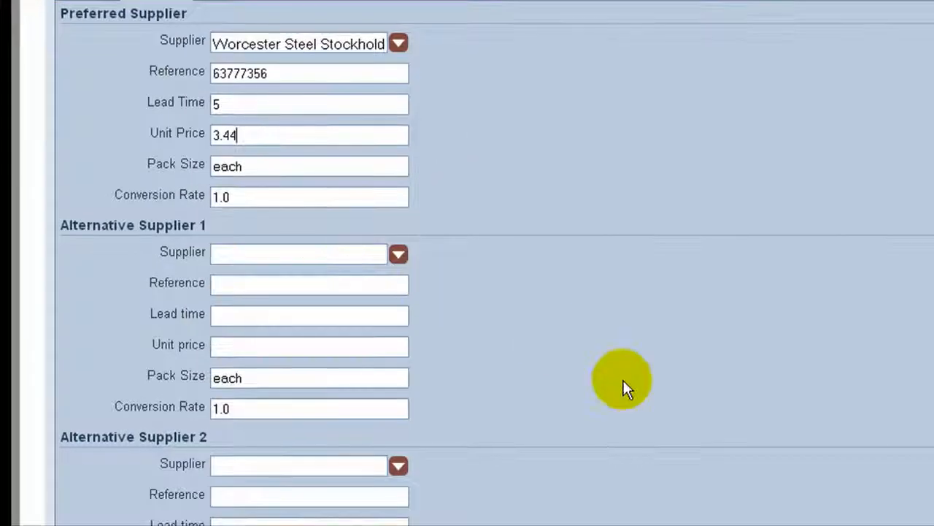
# - Use the supplier 1 unit price for the material cost, and open the item's manufacturing details
pyautogui.scroll(-3, 927, 496)
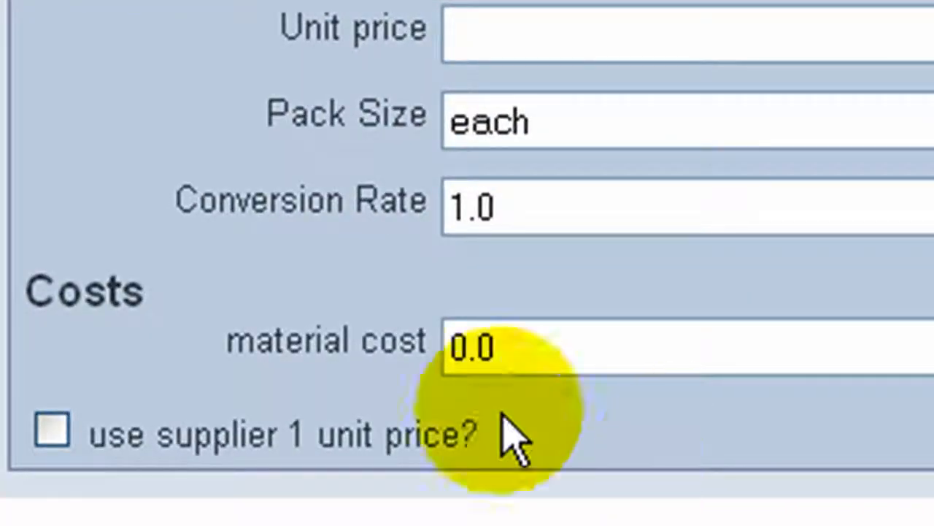
pyautogui.click(51, 431)
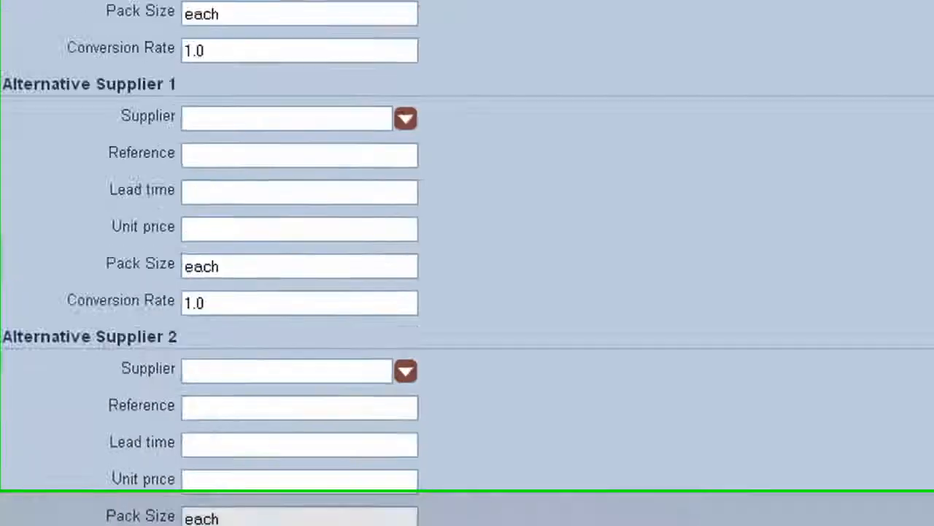
pyautogui.scroll(5, 467, 263)
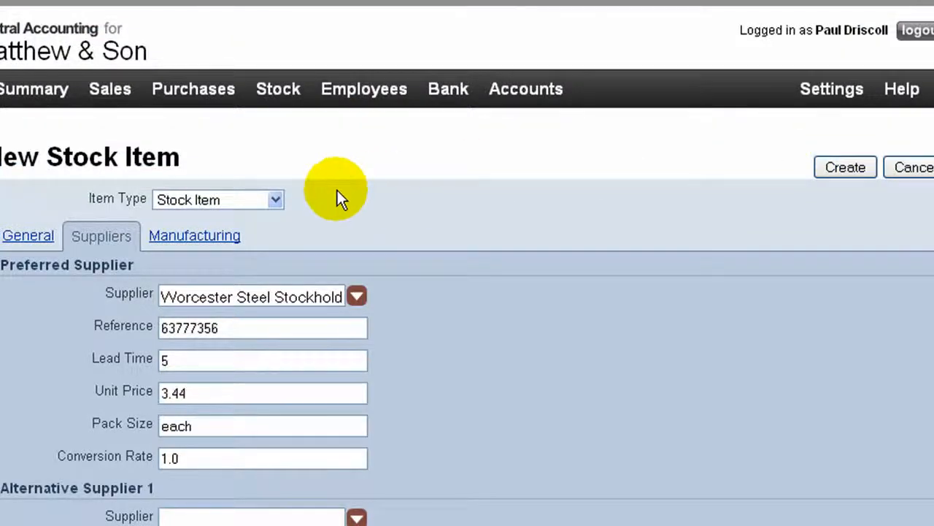
pyautogui.click(210, 241)
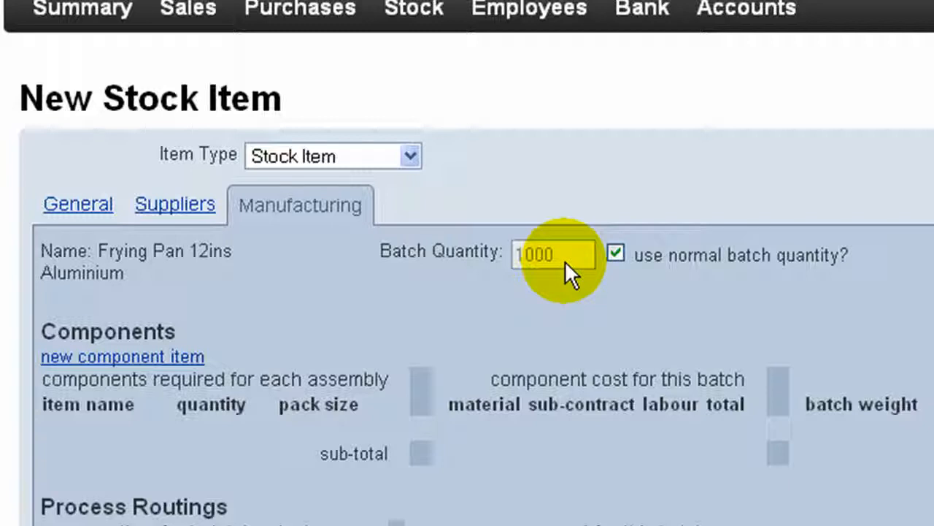
pyautogui.click(621, 254)
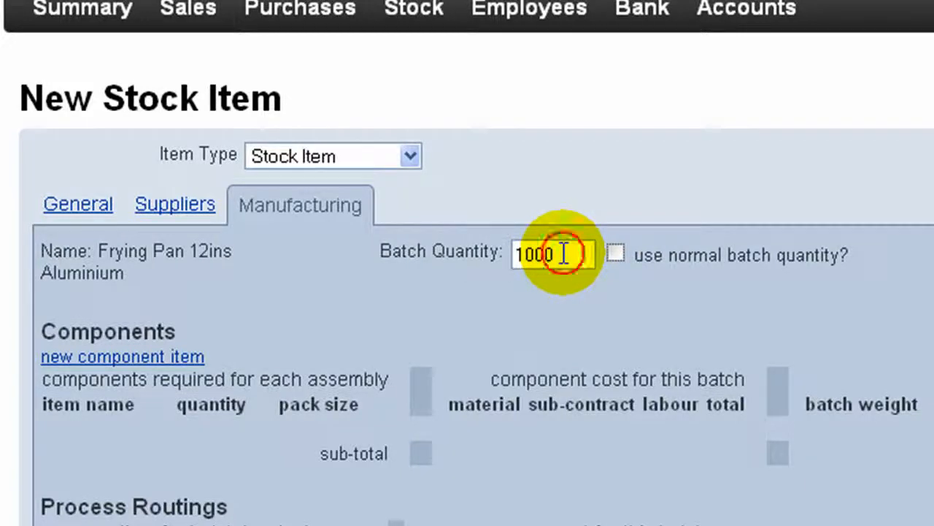
pyautogui.moveTo(562, 253); pyautogui.dragTo(484, 259)
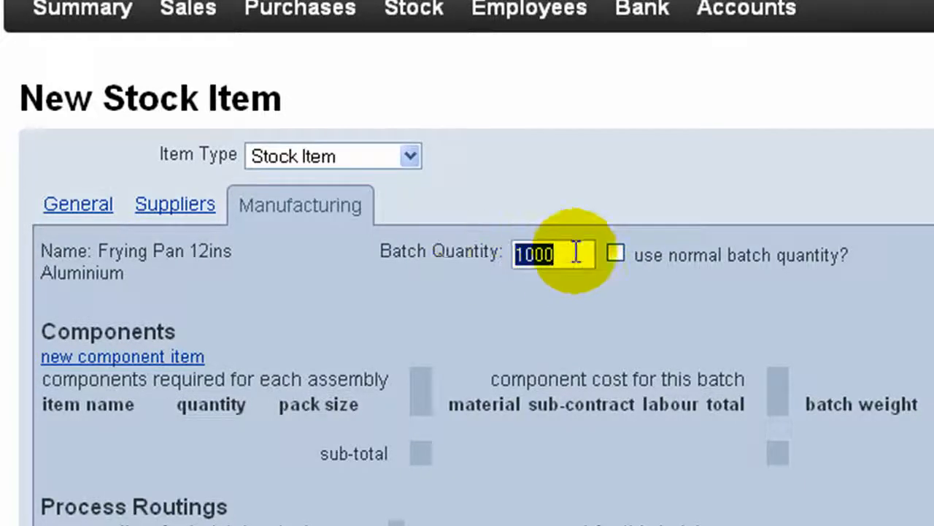
pyautogui.click(615, 253)
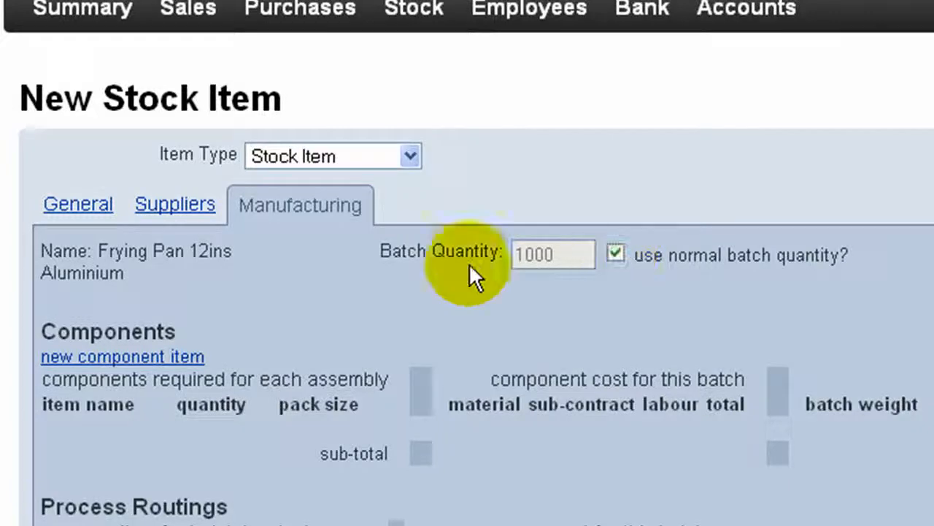
# - Add Frying Pan Base 12ins Aluminium as a component of the new stock item
pyautogui.click(162, 363)
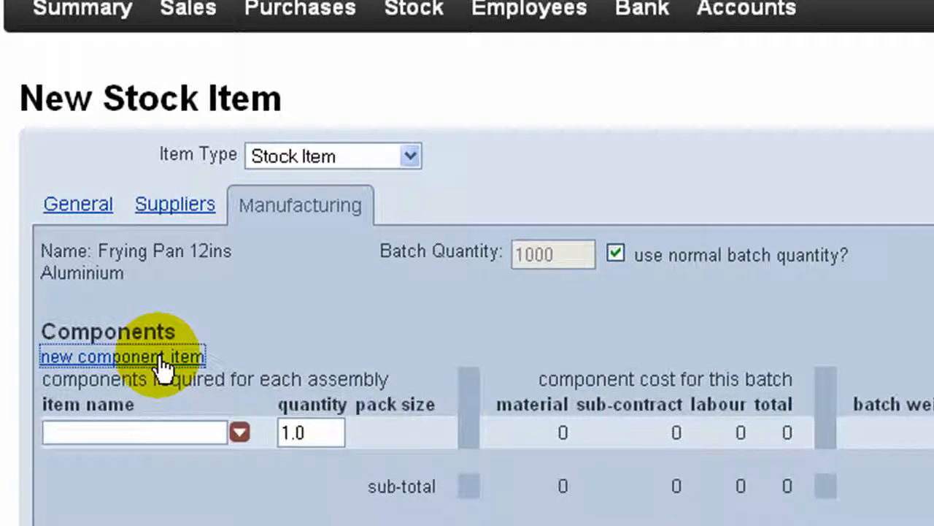
pyautogui.click(86, 430)
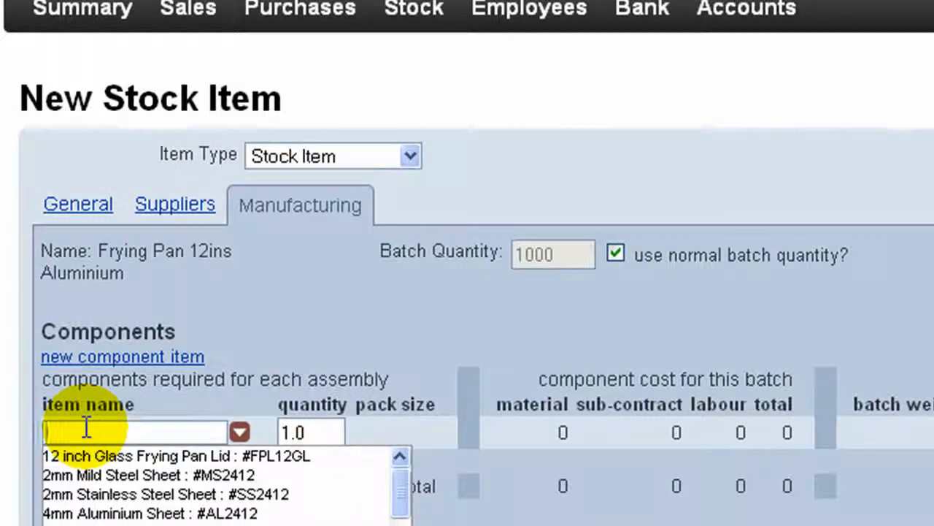
pyautogui.write('base')
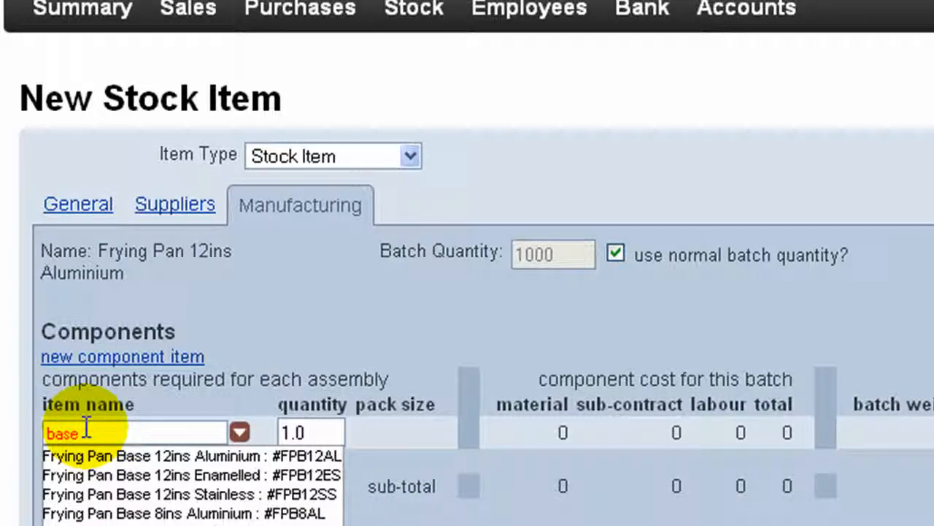
pyautogui.click(113, 459)
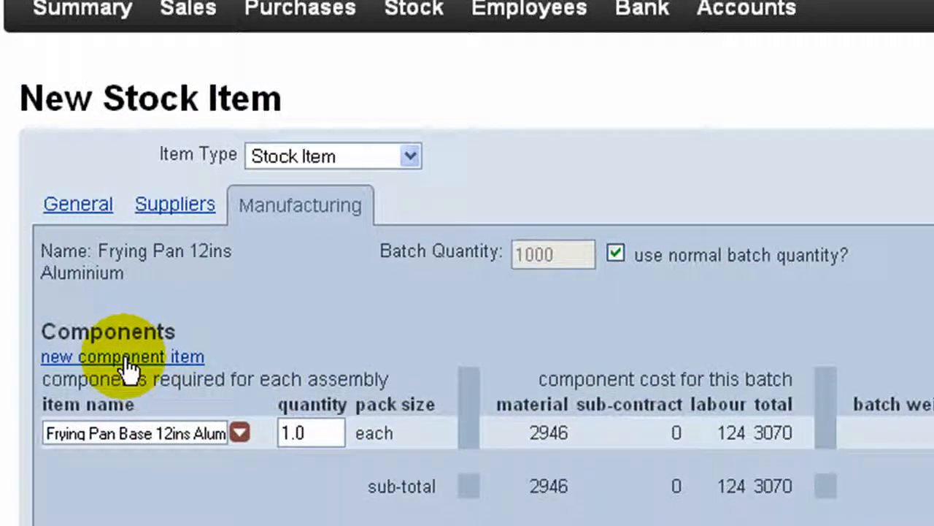
# - Add Frying Pan Lid 12ins Aluminium as a second component of the assembly
pyautogui.click(126, 357)
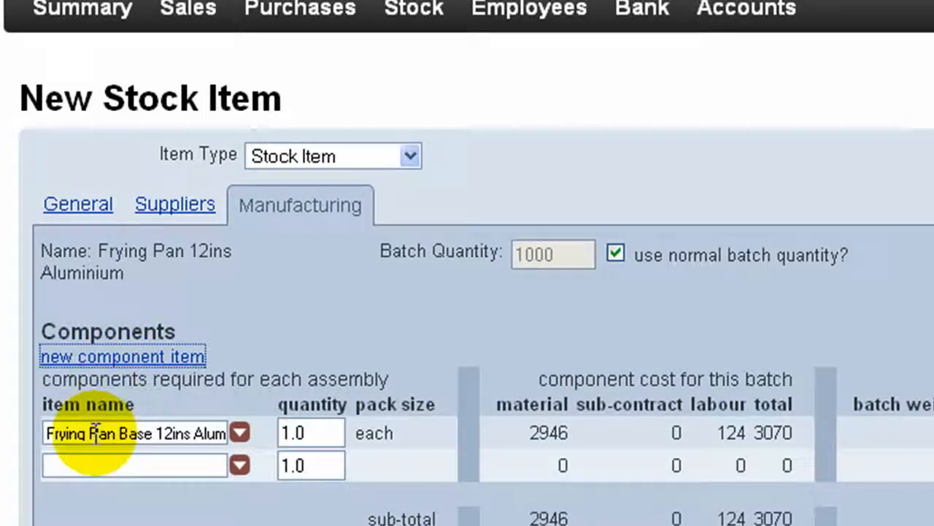
pyautogui.click(86, 465)
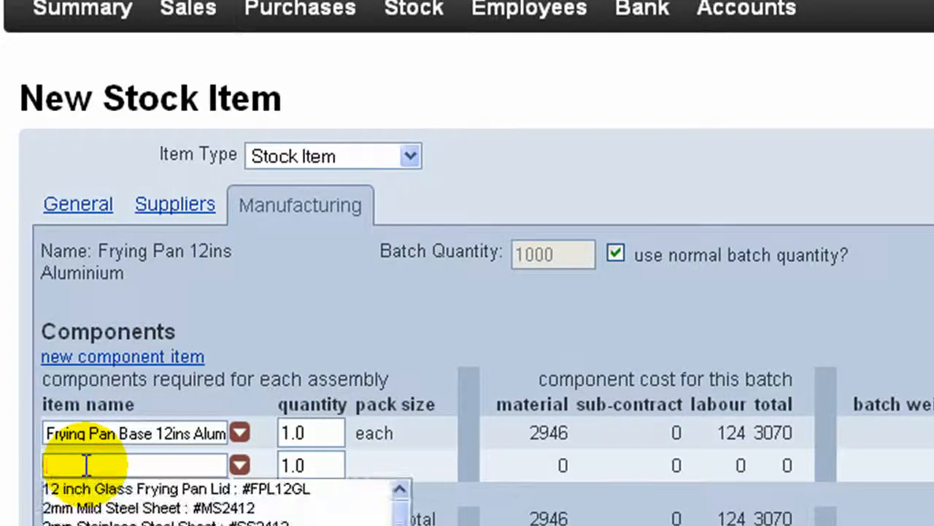
pyautogui.write('lid')
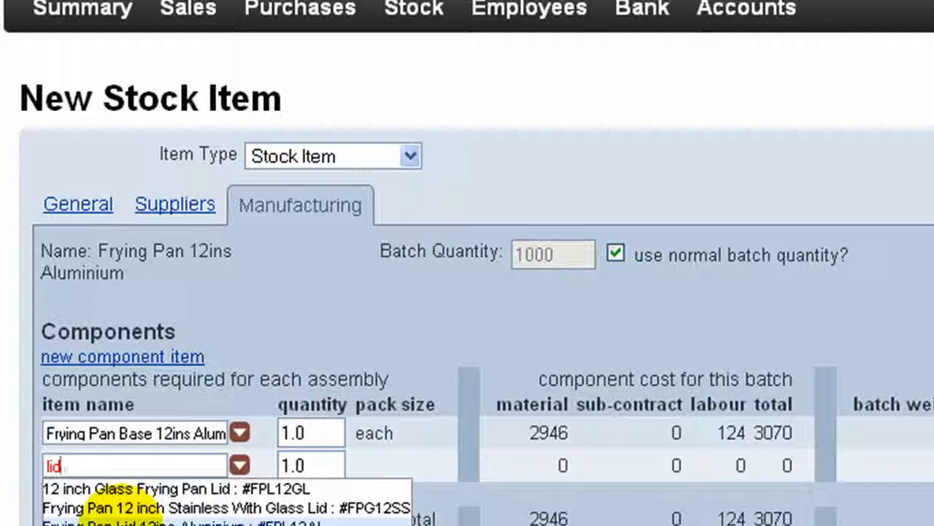
pyautogui.click(121, 519)
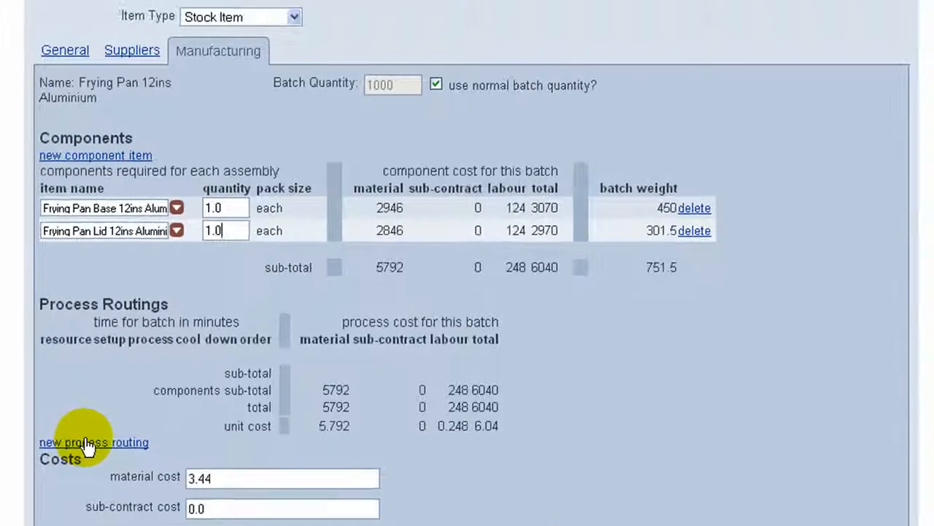
# - Add a process routing that uses the Final Assembly resource
pyautogui.click(86, 442)
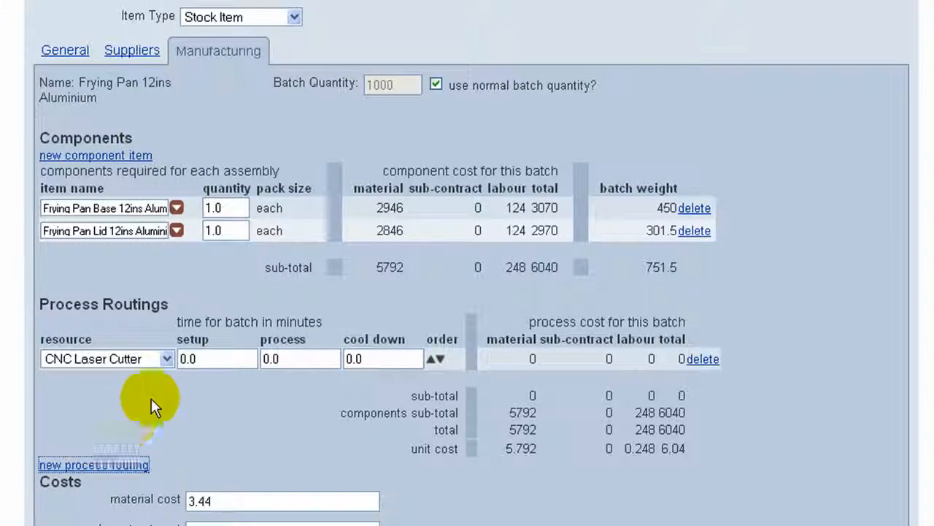
pyautogui.click(167, 359)
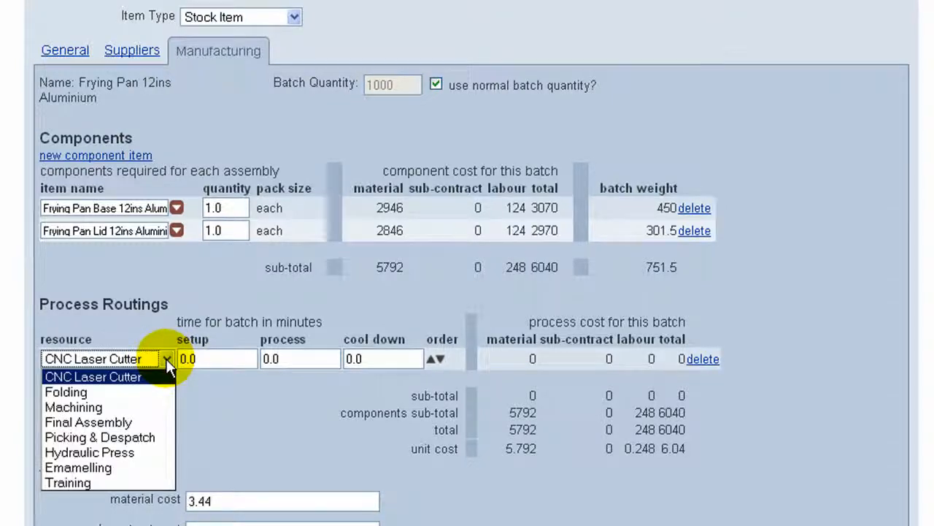
pyautogui.click(127, 424)
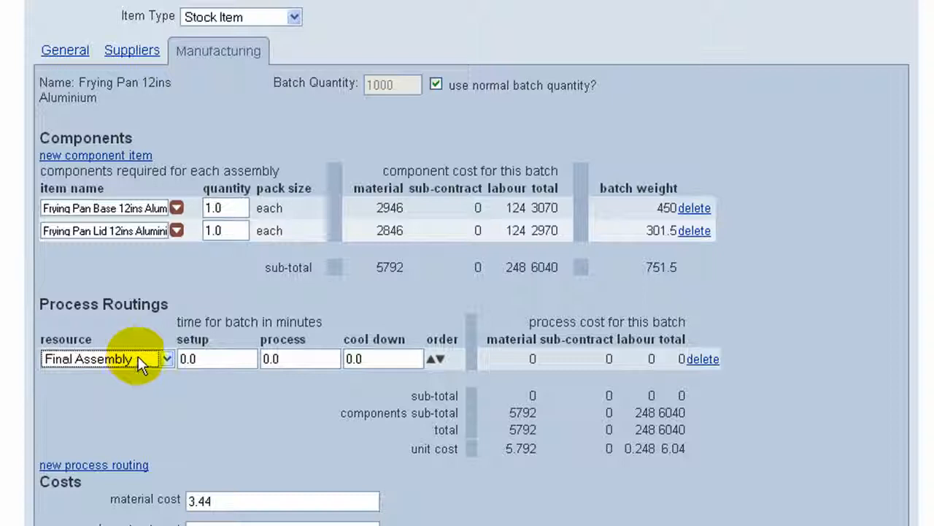
# - Set the Final Assembly process time to 150 minutes per batch and enable the calculated cost for the item
pyautogui.click(271, 359)
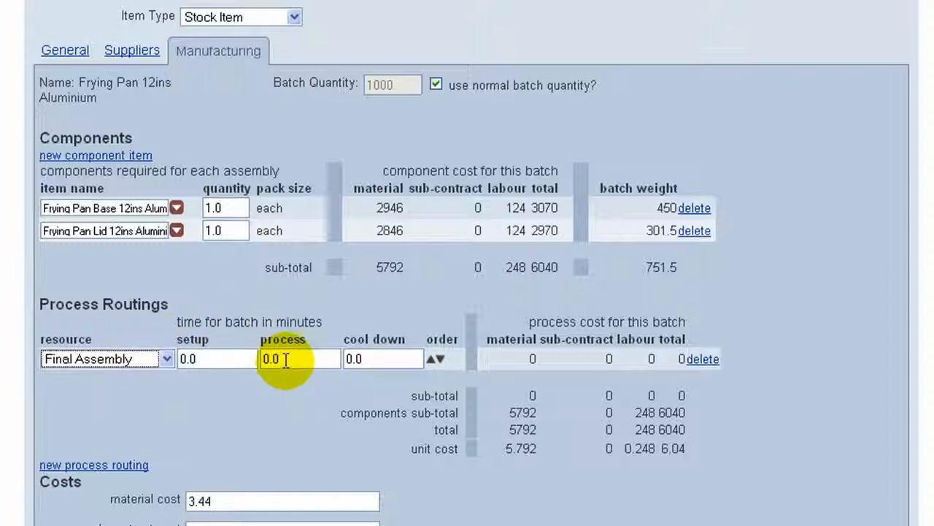
pyautogui.moveTo(275, 359); pyautogui.dragTo(246, 358)
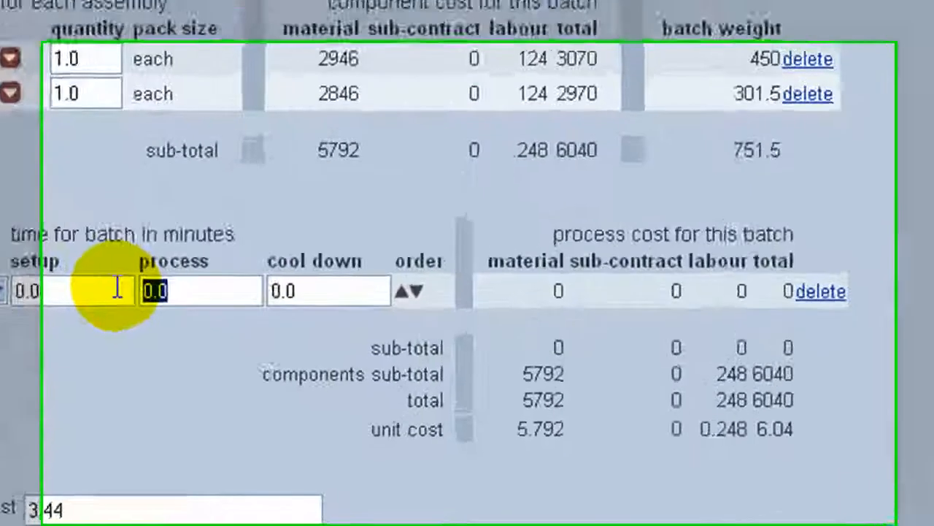
pyautogui.write('1')
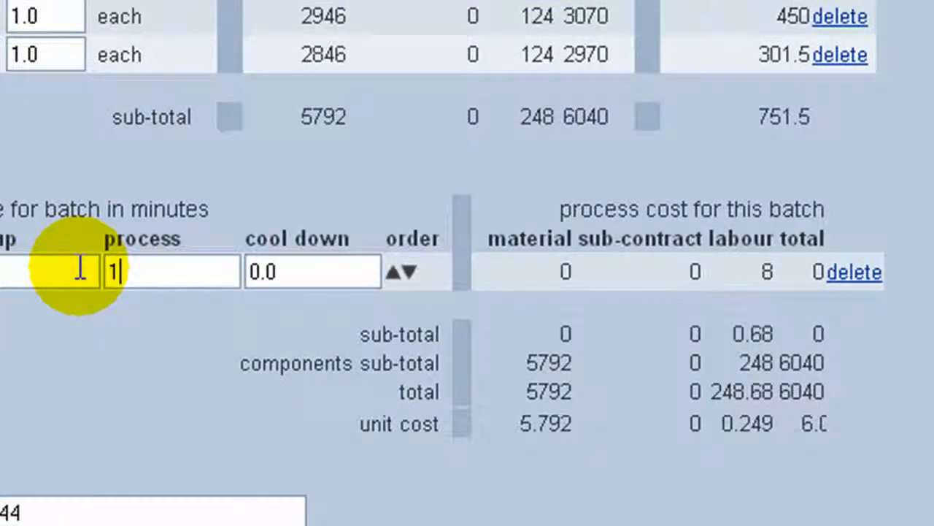
pyautogui.write('50')
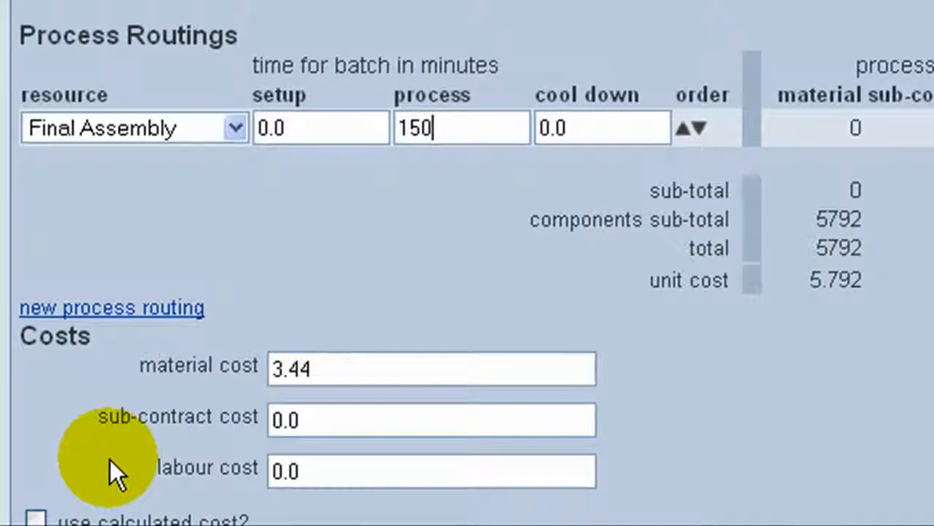
pyautogui.click(38, 518)
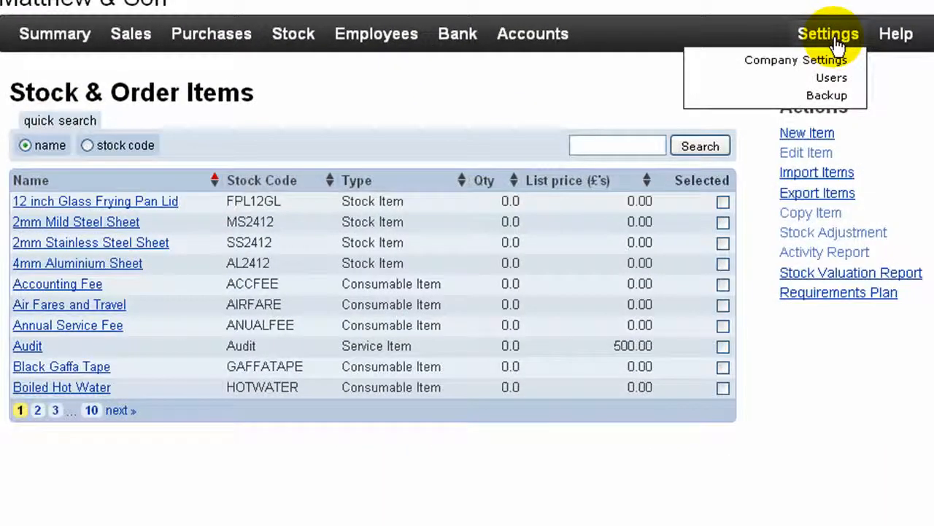
# - Search the stock and order items by name for 12ins
pyautogui.click(609, 144)
pyautogui.write('12ins')
pyautogui.click(700, 146)
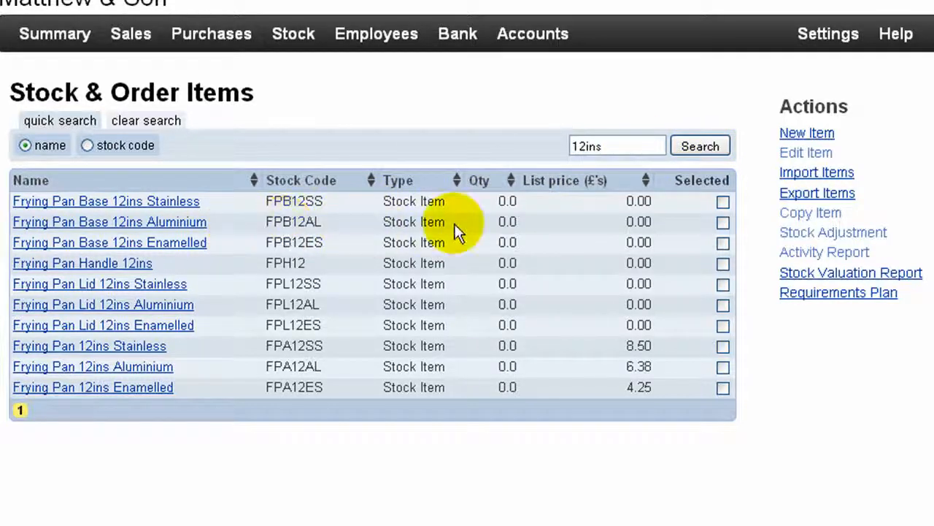
# - Open Frying Pan Base 12ins Aluminium for editing and view its manufacturing components and process routings
pyautogui.click(723, 223)
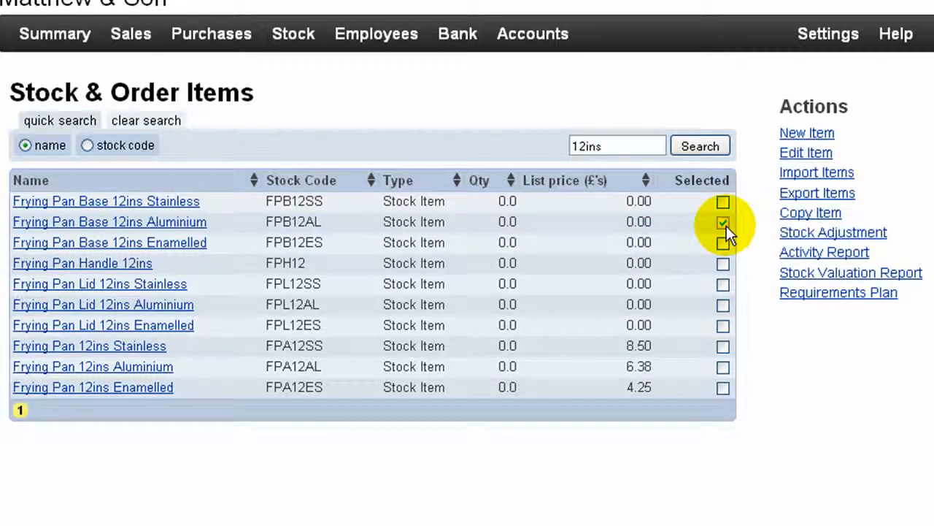
pyautogui.click(802, 155)
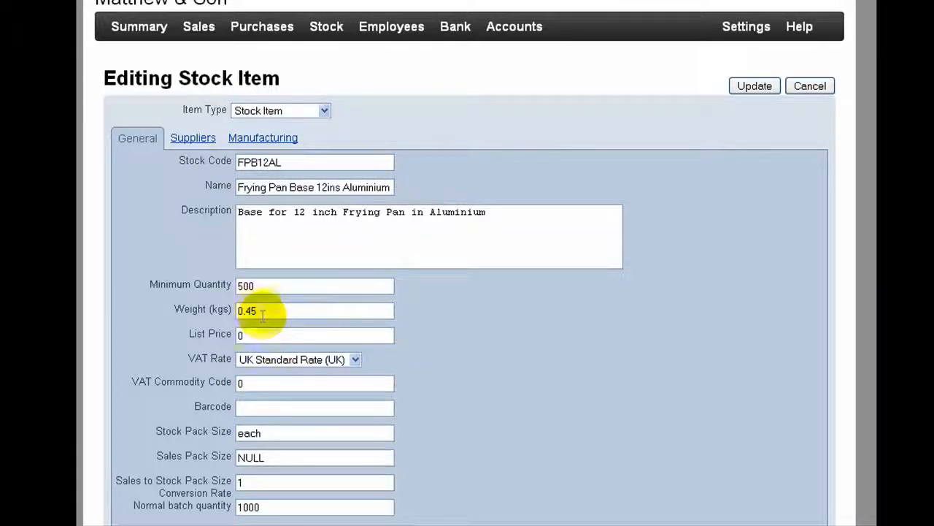
pyautogui.click(253, 141)
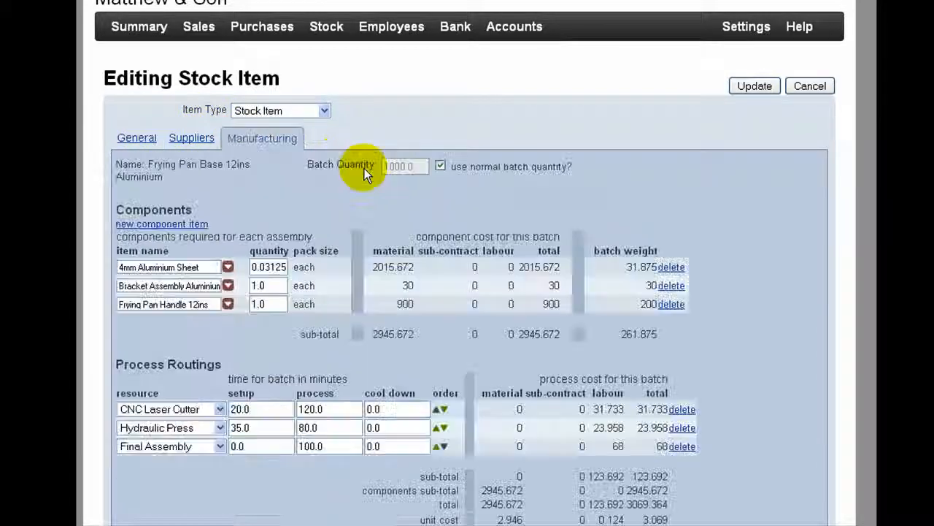